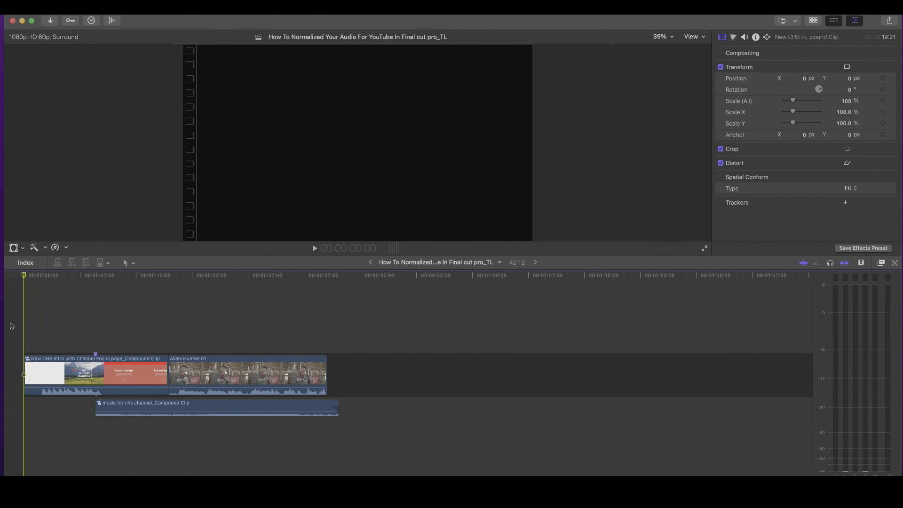
{"action": "left_click_drag", "start_coordinate": [37, 280], "coordinate": [75, 295]}
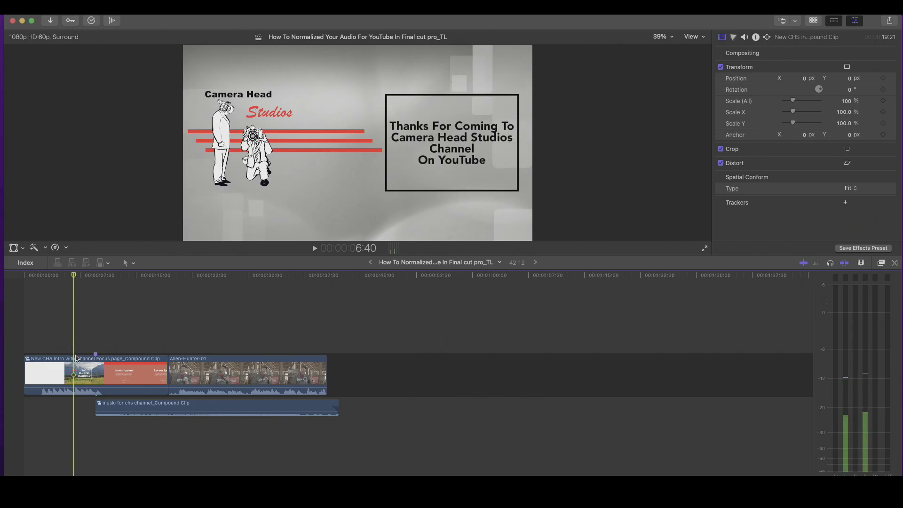
{"action": "left_click", "coordinate": [131, 301]}
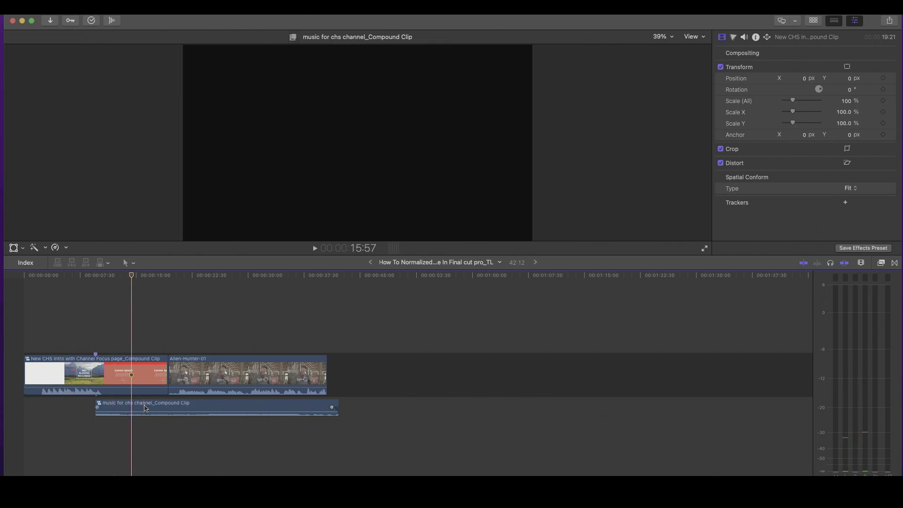
{"action": "left_click", "coordinate": [143, 409]}
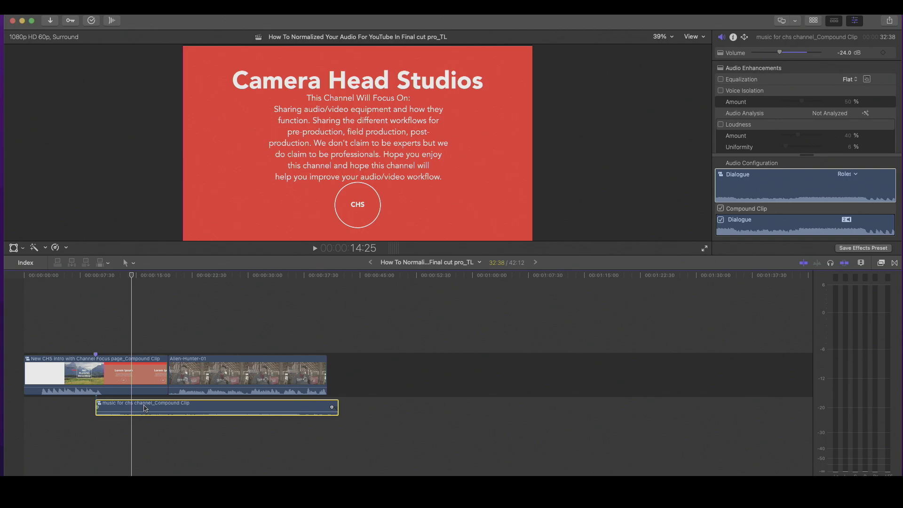
{"action": "left_click_drag", "start_coordinate": [144, 277], "coordinate": [68, 280]}
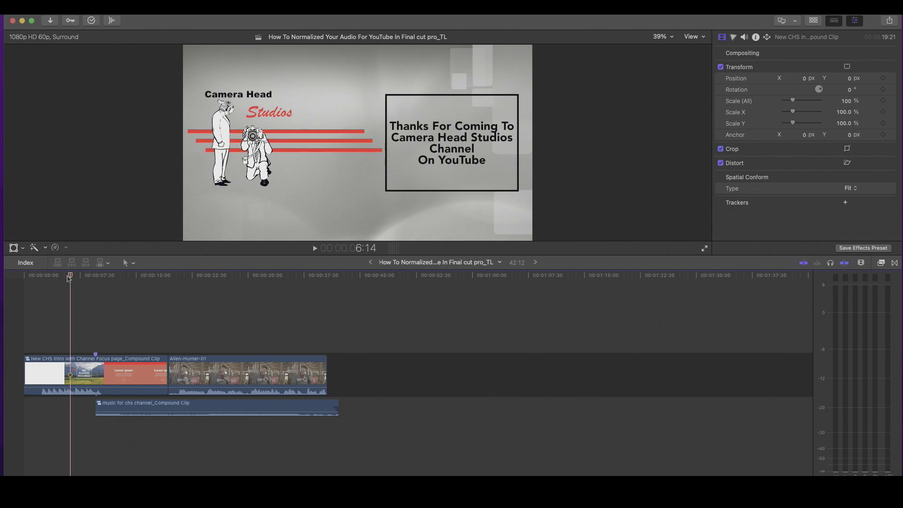
{"action": "left_click_drag", "start_coordinate": [71, 278], "coordinate": [16, 283]}
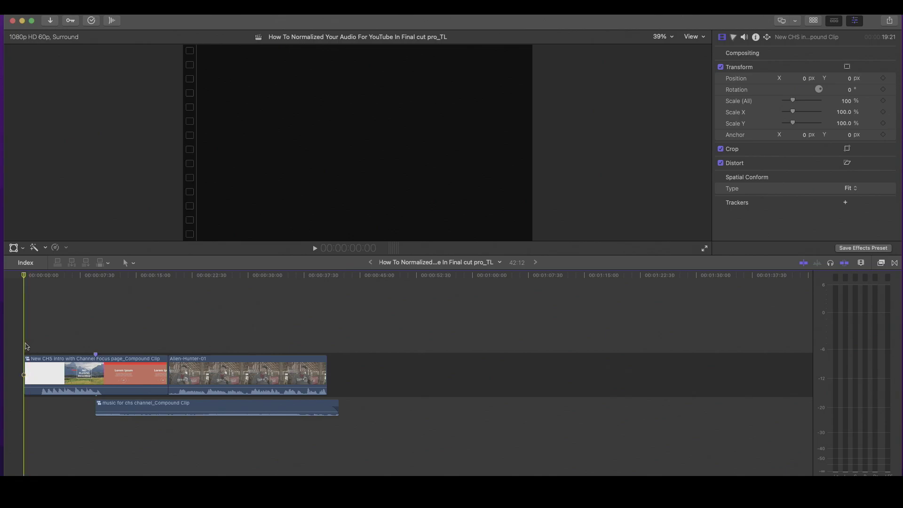
- Combine the three selected clips into a new compound clip, keeping its default project name
{"action": "left_click_drag", "start_coordinate": [26, 346], "coordinate": [375, 432]}
{"action": "right_click", "coordinate": [135, 364]}
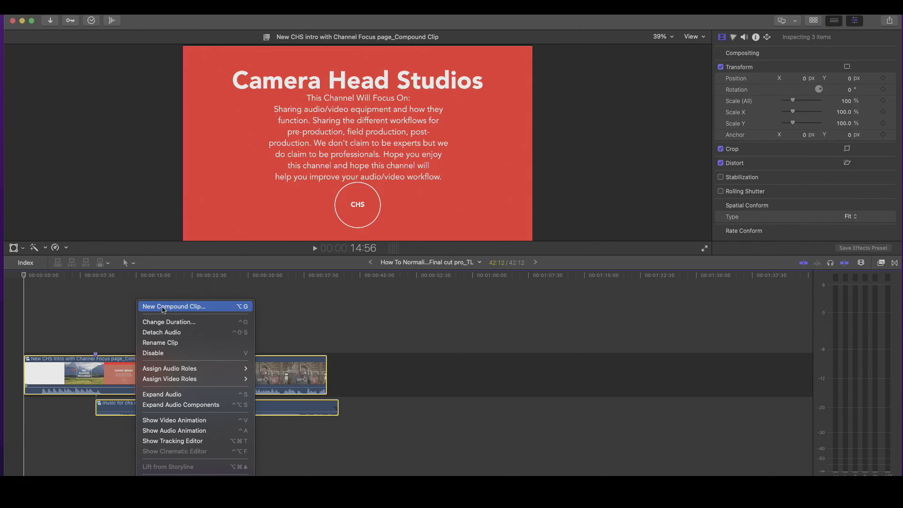
{"action": "left_click", "coordinate": [163, 309]}
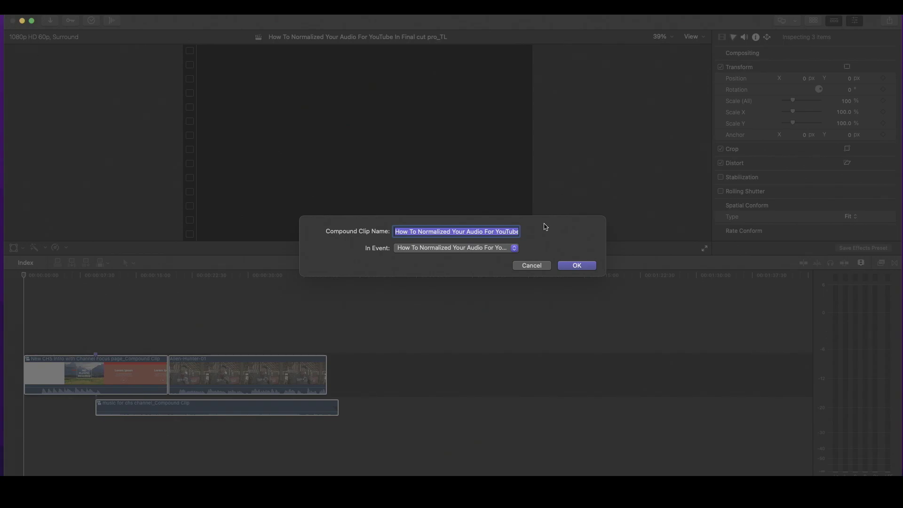
{"action": "left_click", "coordinate": [574, 267]}
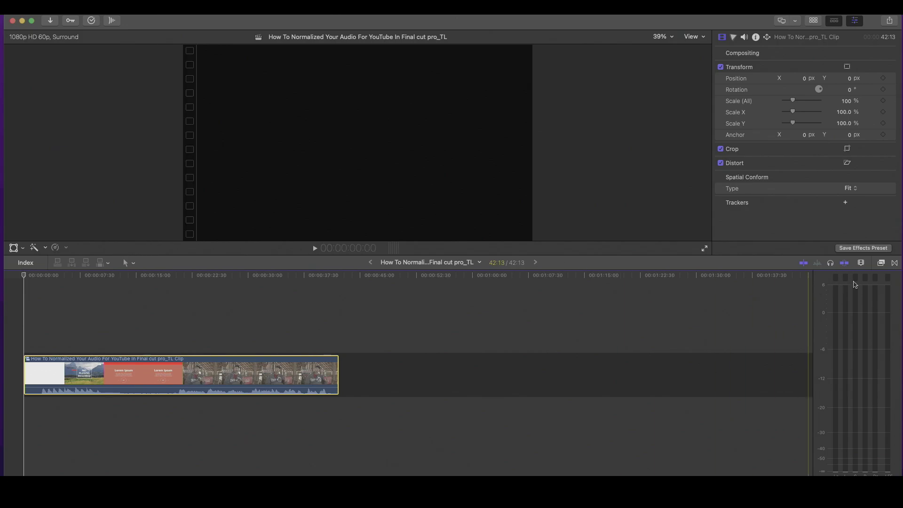
- Bring up the Effects browser showing the Audio > Specialized effects
{"action": "left_click", "coordinate": [861, 262]}
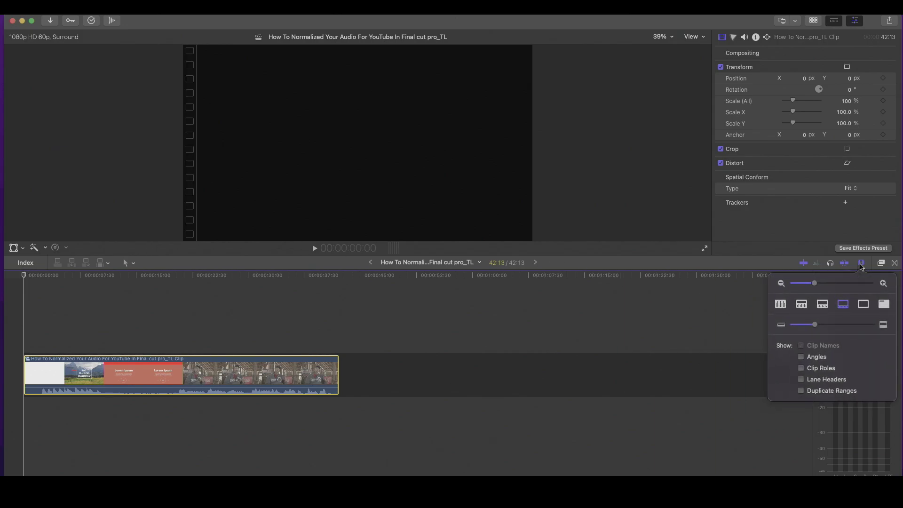
{"action": "left_click", "coordinate": [861, 263]}
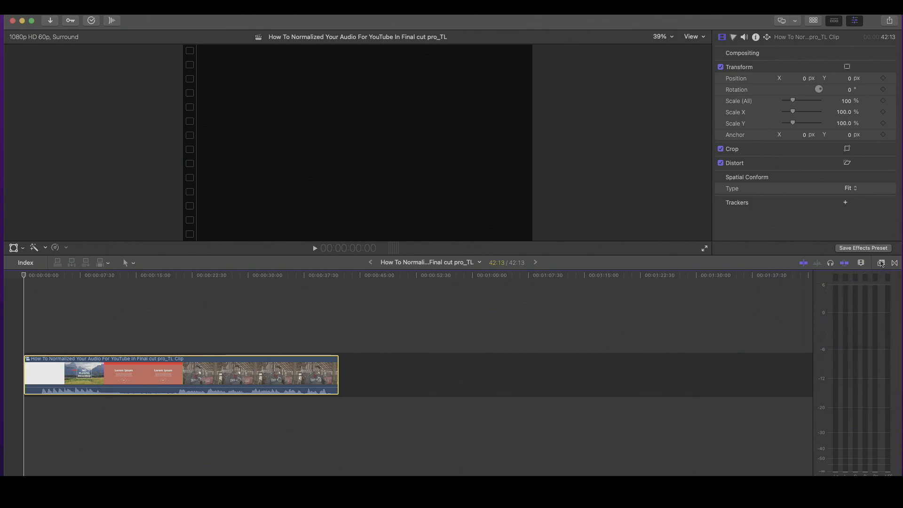
{"action": "left_click", "coordinate": [881, 263]}
{"action": "scroll", "coordinate": [554, 398], "scroll_direction": "down", "scroll_amount": 5}
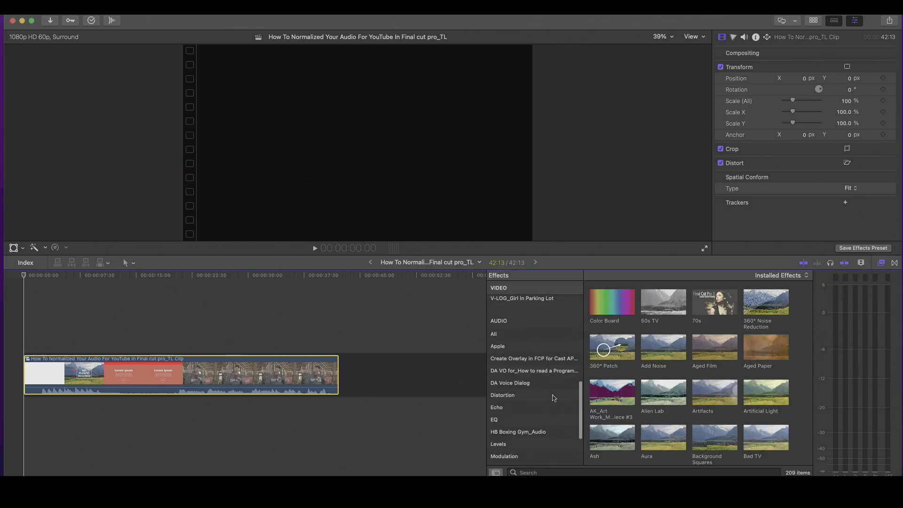
{"action": "scroll", "coordinate": [553, 397], "scroll_direction": "down", "scroll_amount": 2}
{"action": "scroll", "coordinate": [522, 358], "scroll_direction": "up", "scroll_amount": 1}
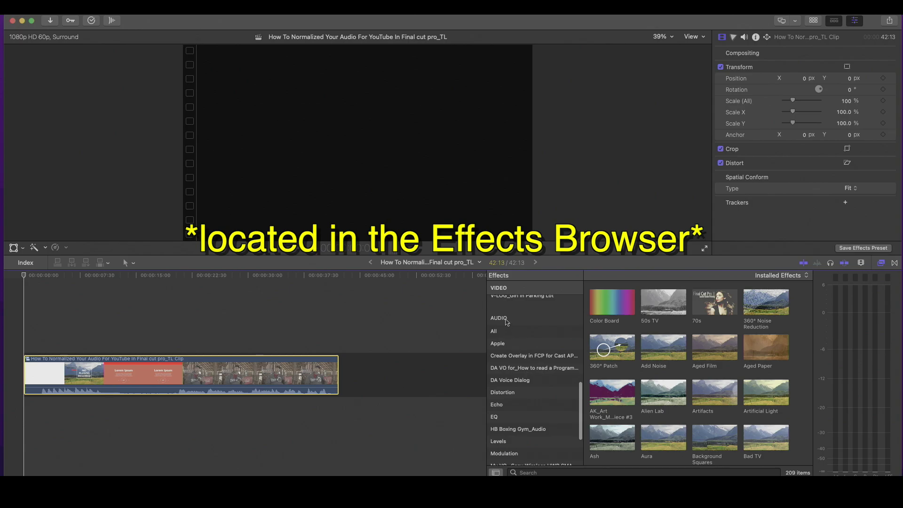
{"action": "left_click", "coordinate": [503, 333]}
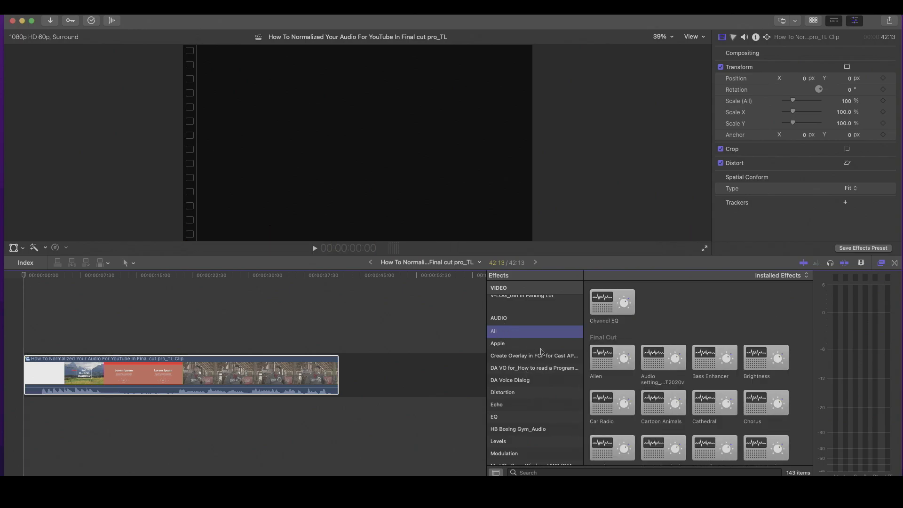
{"action": "scroll", "coordinate": [560, 376], "scroll_direction": "down", "scroll_amount": 5}
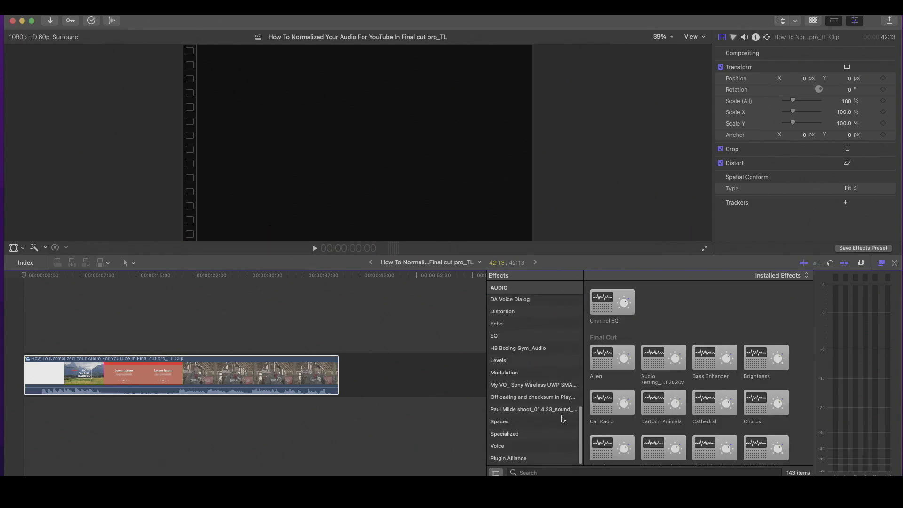
{"action": "left_click", "coordinate": [514, 434]}
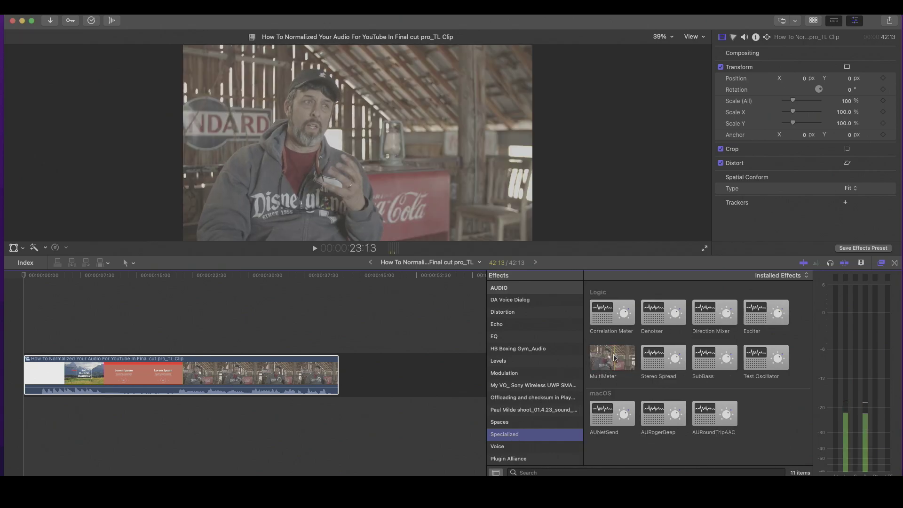
- Apply MultiMeter to the compound clip and view it under Effects in the Audio inspector
{"action": "left_click_drag", "start_coordinate": [604, 362], "coordinate": [200, 381]}
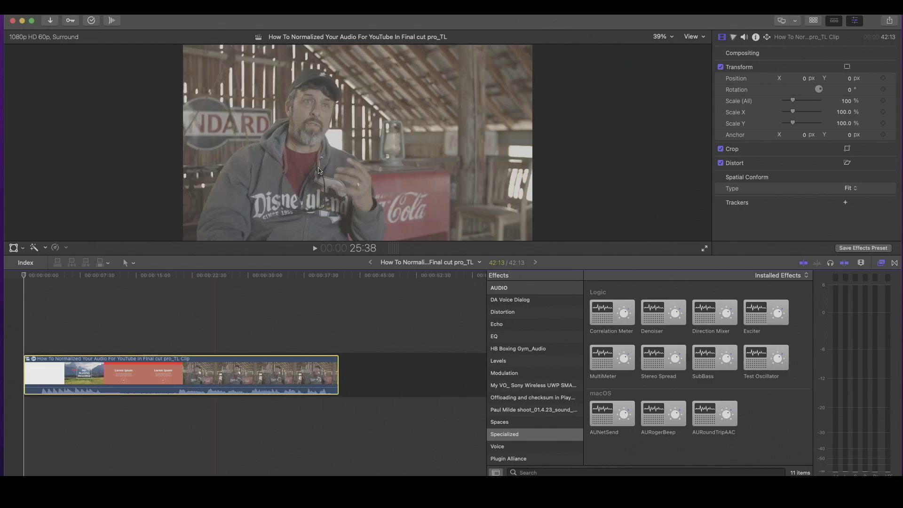
{"action": "left_click", "coordinate": [744, 38]}
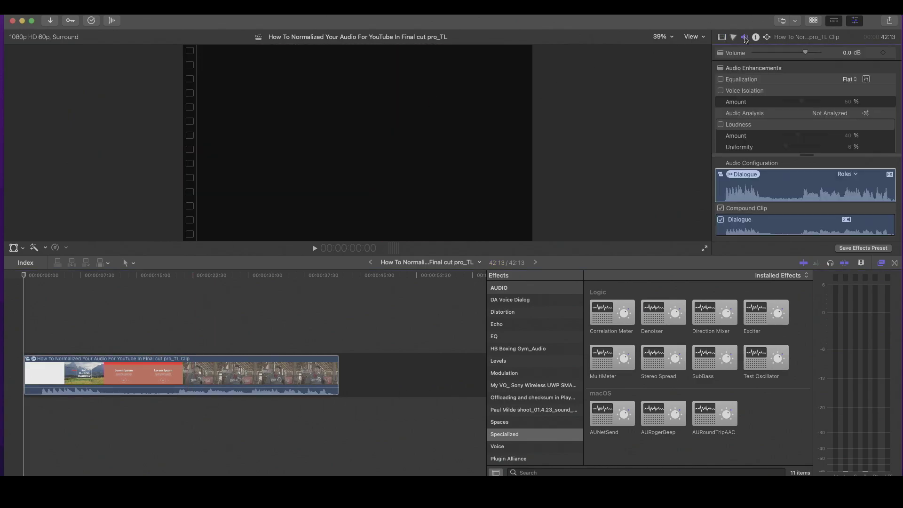
{"action": "scroll", "coordinate": [877, 109], "scroll_direction": "down", "scroll_amount": 5}
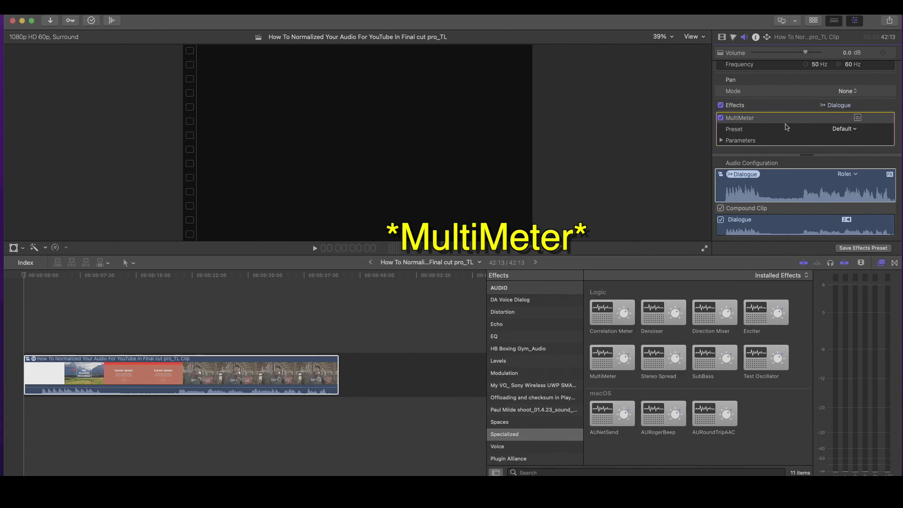
- Bring up the MultiMeter analyzer window at 75% size and position it on screen
{"action": "left_click", "coordinate": [858, 118]}
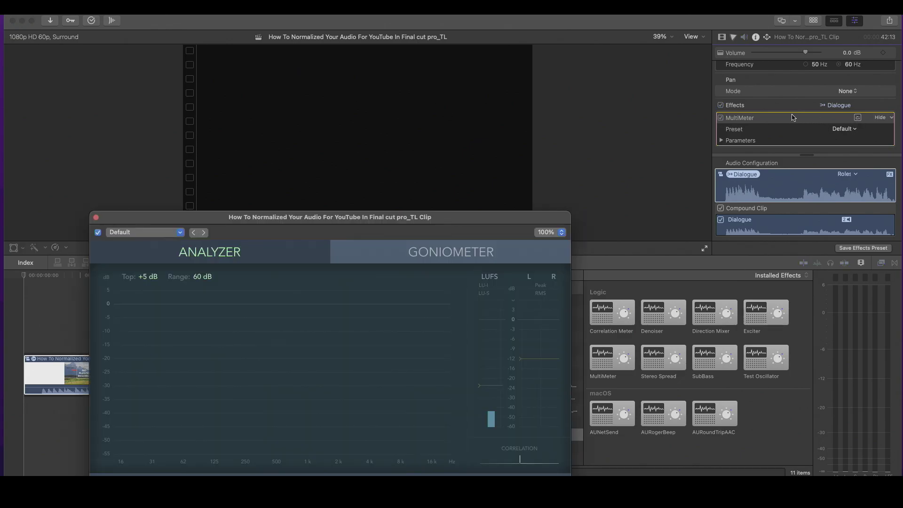
{"action": "left_click_drag", "start_coordinate": [501, 220], "coordinate": [607, 36]}
{"action": "left_click", "coordinate": [667, 48]}
{"action": "left_click", "coordinate": [656, 40]}
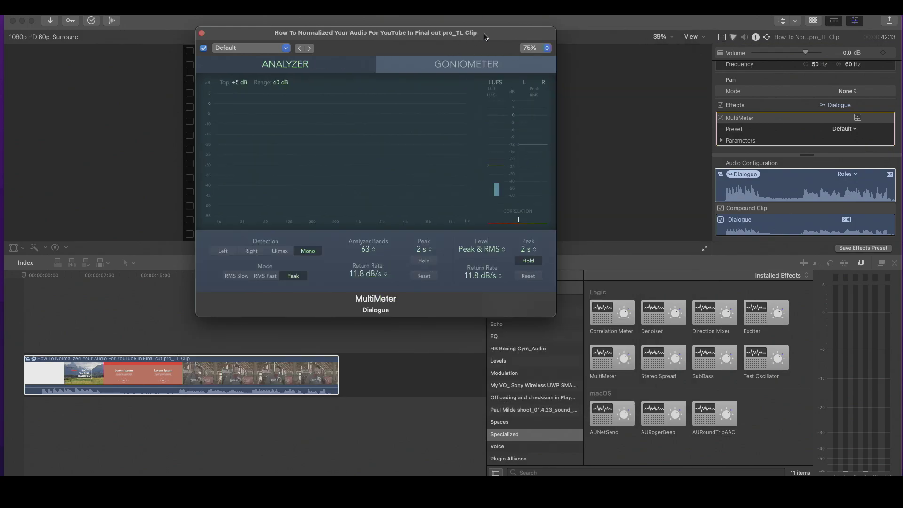
{"action": "left_click_drag", "start_coordinate": [484, 38], "coordinate": [374, 36]}
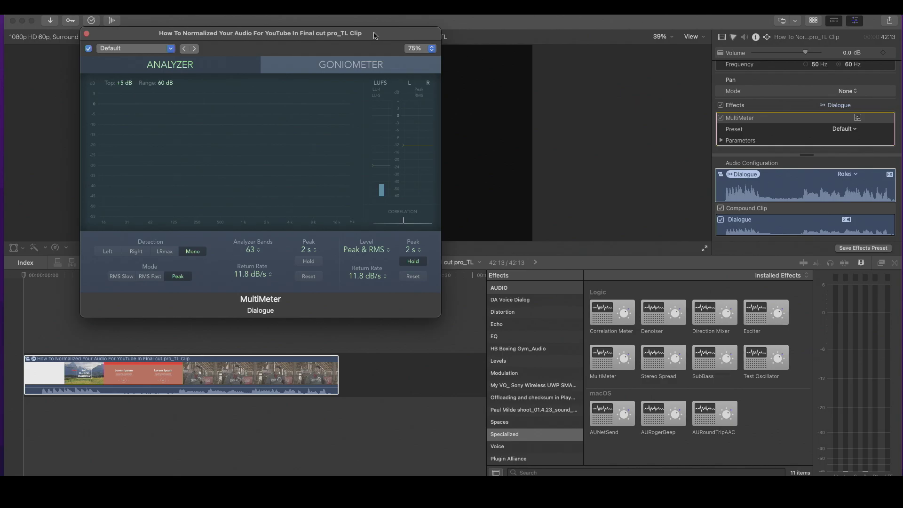
{"action": "left_click_drag", "start_coordinate": [374, 36], "coordinate": [360, 41]}
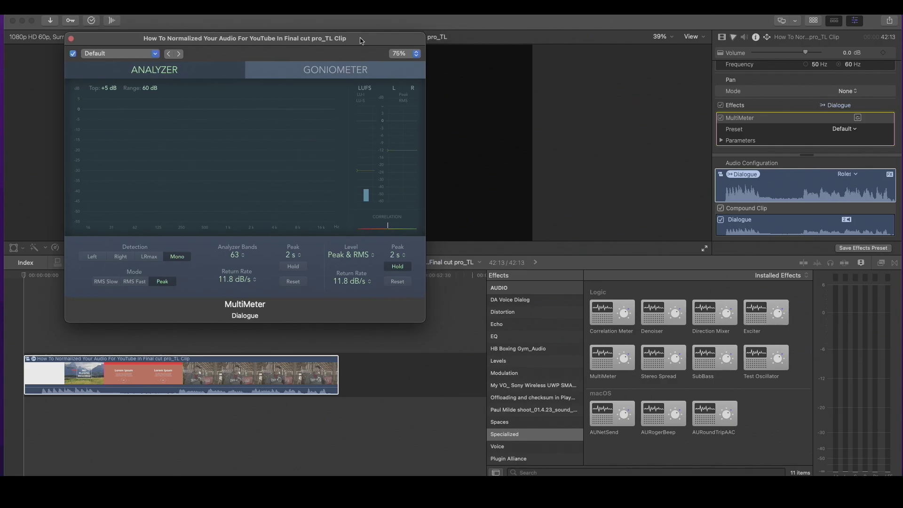
{"action": "left_click", "coordinate": [25, 279]}
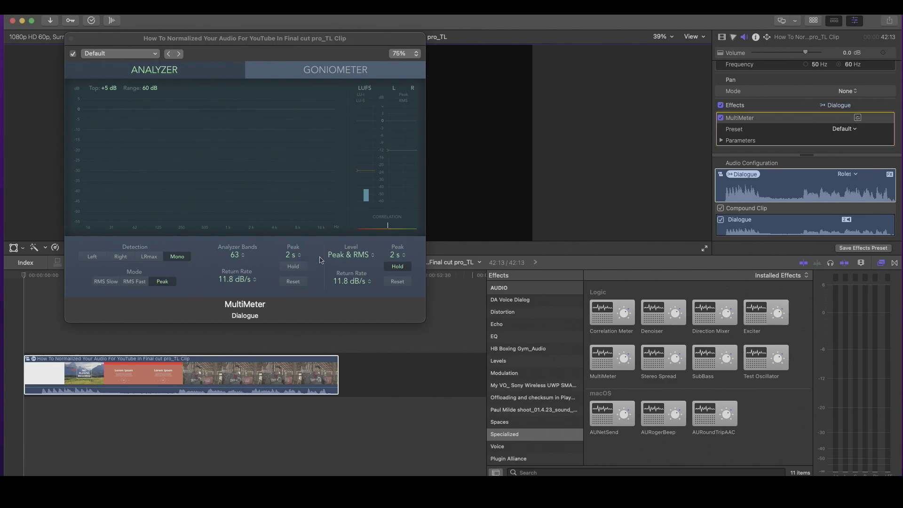
- Set the MultiMeter level mode to True Peak and play the clip to watch the meters
{"action": "left_click", "coordinate": [372, 256]}
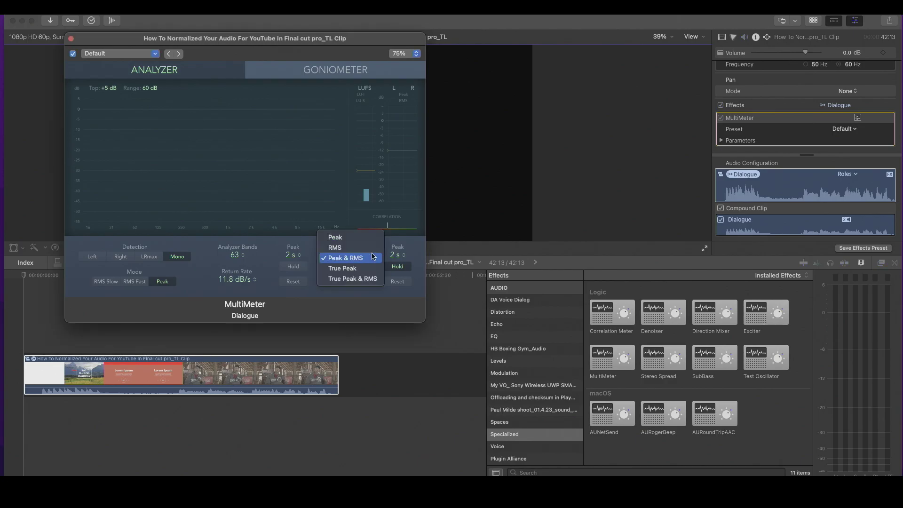
{"action": "left_click", "coordinate": [343, 268]}
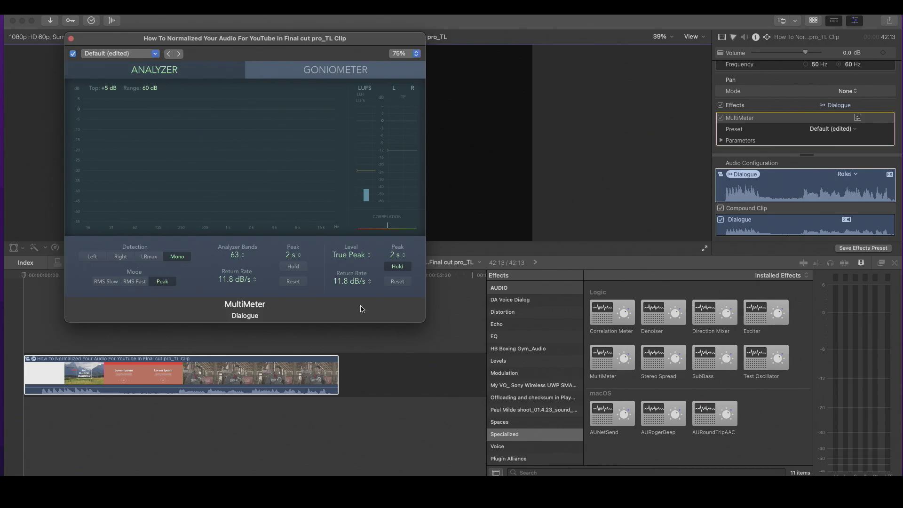
{"action": "left_click", "coordinate": [64, 296]}
{"action": "key", "text": "space"}
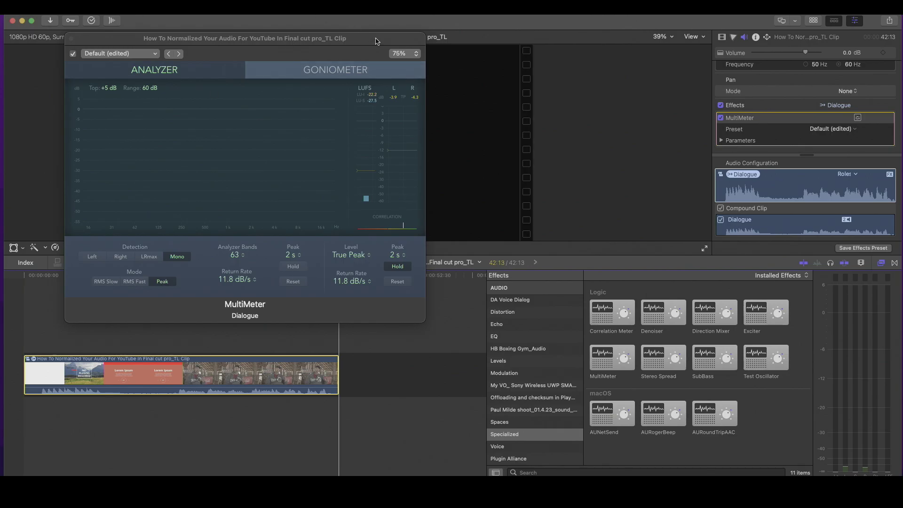
{"action": "left_click_drag", "start_coordinate": [376, 40], "coordinate": [387, 56]}
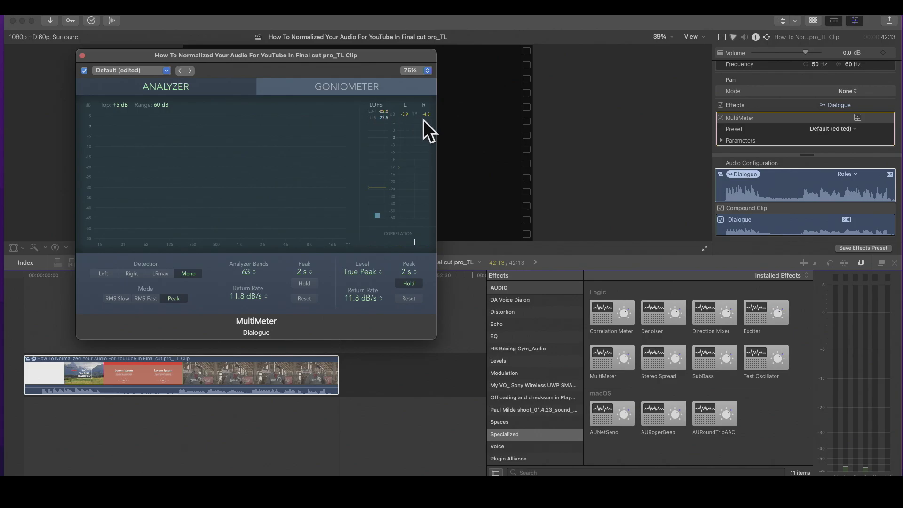
{"action": "left_click_drag", "start_coordinate": [373, 59], "coordinate": [354, 64]}
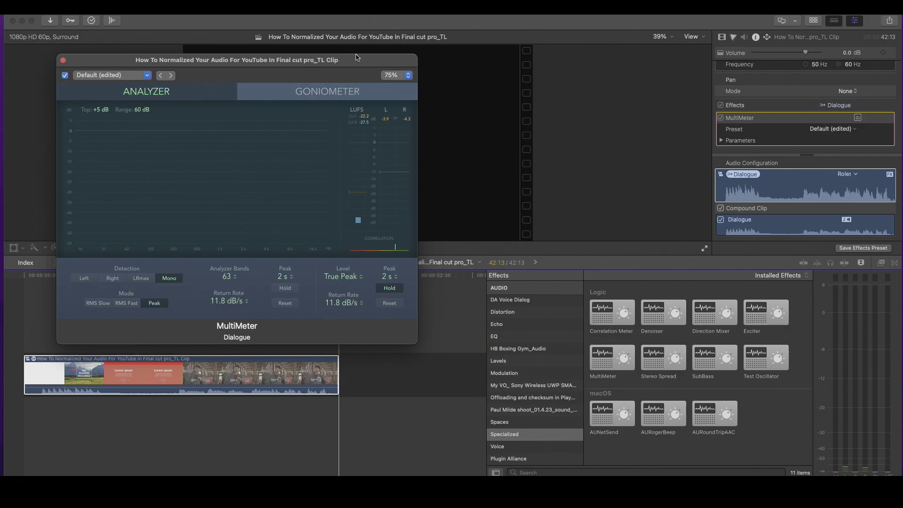
{"action": "left_click_drag", "start_coordinate": [355, 60], "coordinate": [354, 60]}
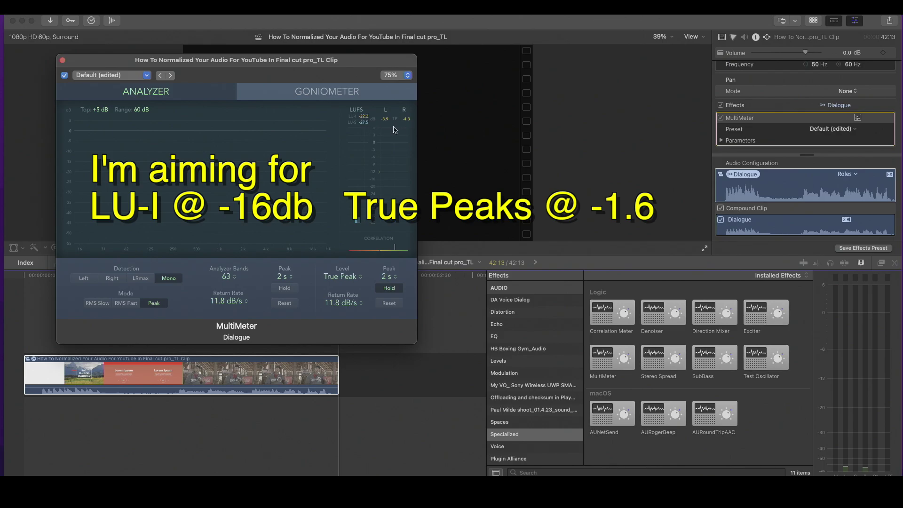
{"action": "left_click_drag", "start_coordinate": [353, 61], "coordinate": [336, 65]}
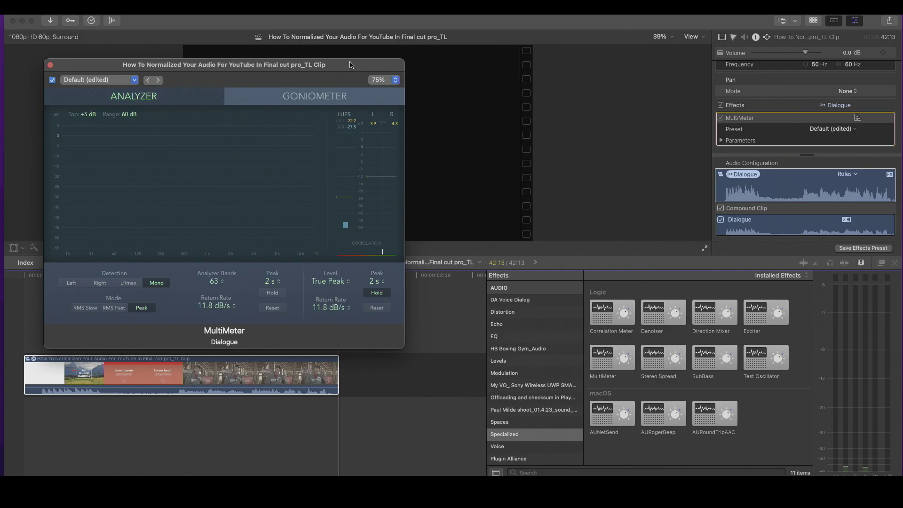
{"action": "left_click_drag", "start_coordinate": [350, 65], "coordinate": [349, 64]}
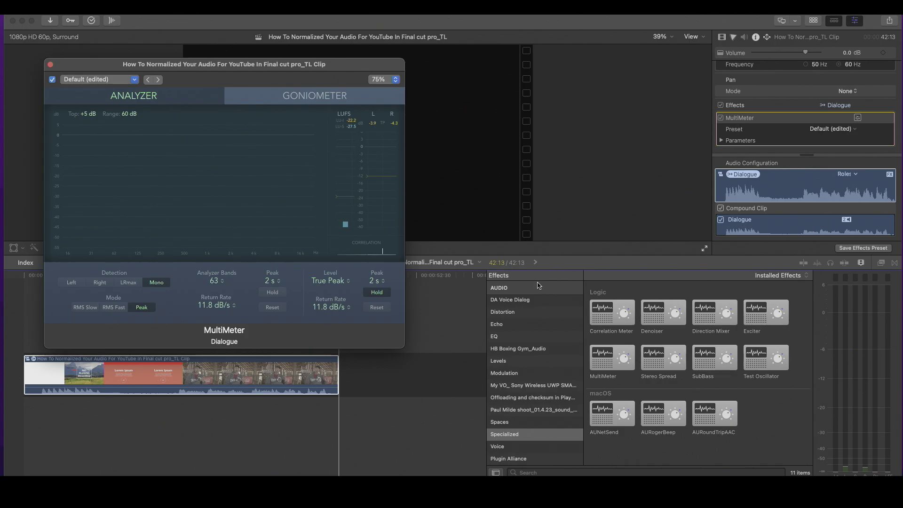
- Apply the Limiter from the Levels audio effects to the compound clip
{"action": "left_click", "coordinate": [503, 366]}
{"action": "left_click", "coordinate": [503, 363]}
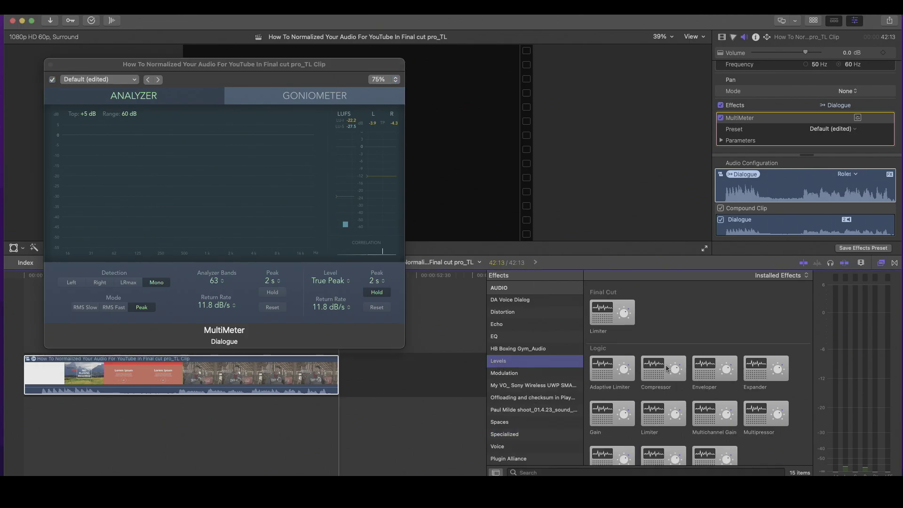
{"action": "left_click", "coordinate": [603, 319]}
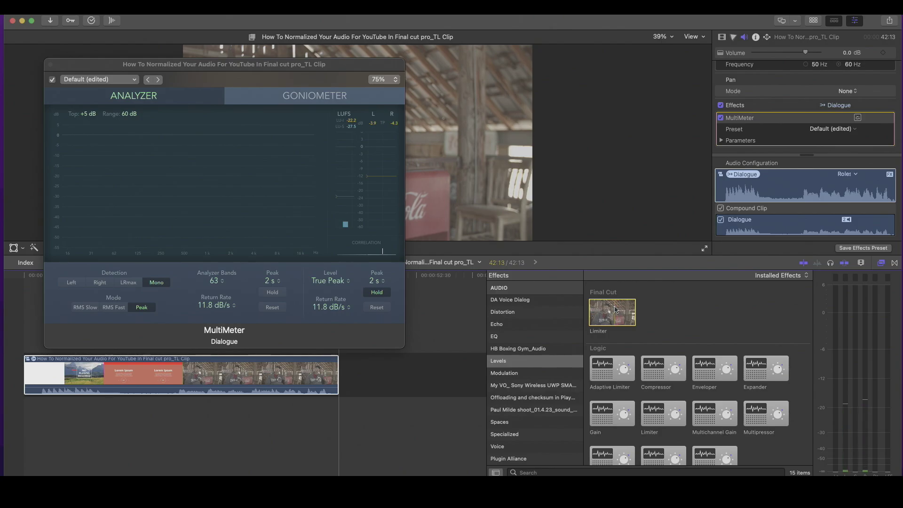
{"action": "left_click_drag", "start_coordinate": [618, 310], "coordinate": [233, 376]}
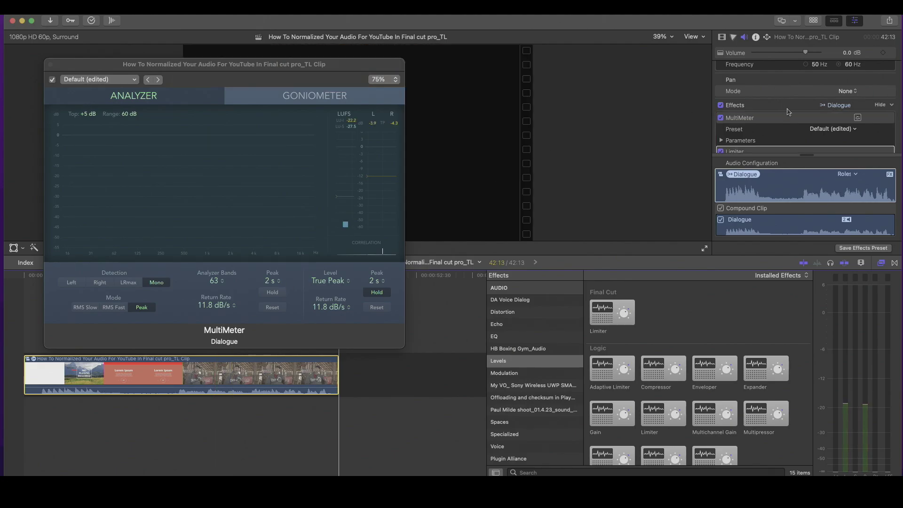
- Move the Limiter above MultiMeter in the effect list and bring up its Brickwall window
{"action": "scroll", "coordinate": [788, 111], "scroll_direction": "down", "scroll_amount": 2}
{"action": "left_click", "coordinate": [762, 122]}
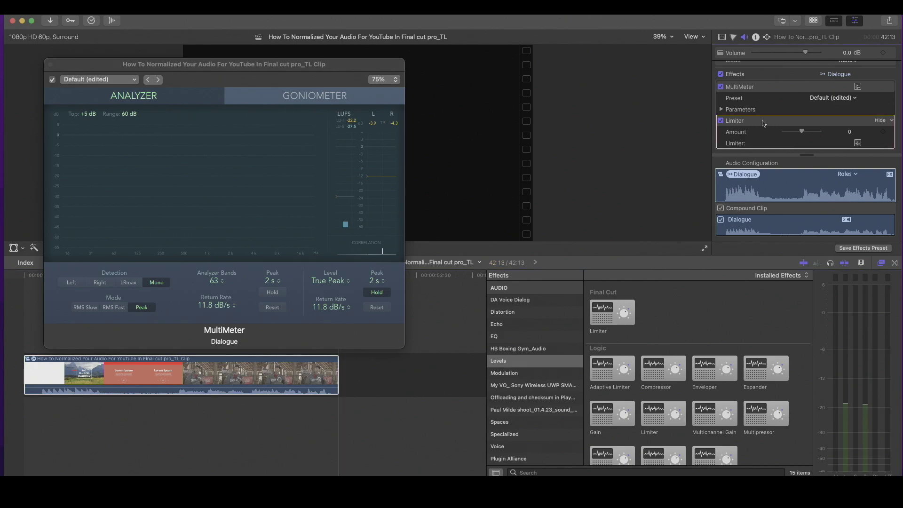
{"action": "left_click_drag", "start_coordinate": [763, 123], "coordinate": [763, 86]}
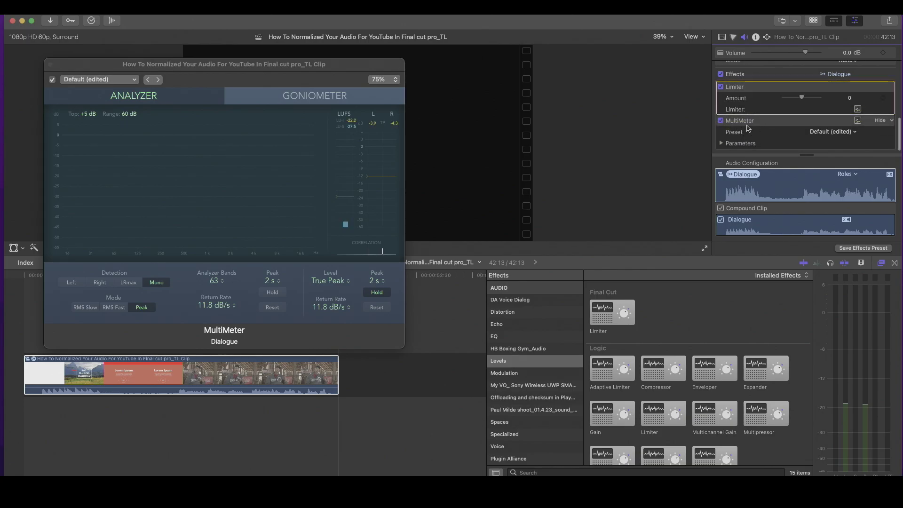
{"action": "left_click", "coordinate": [857, 109]}
- Set Limiter Lookahead to 5.0 ms, Output Level to -1.6 dB and Release to 250 ms
{"action": "left_click_drag", "start_coordinate": [481, 230], "coordinate": [698, 60]}
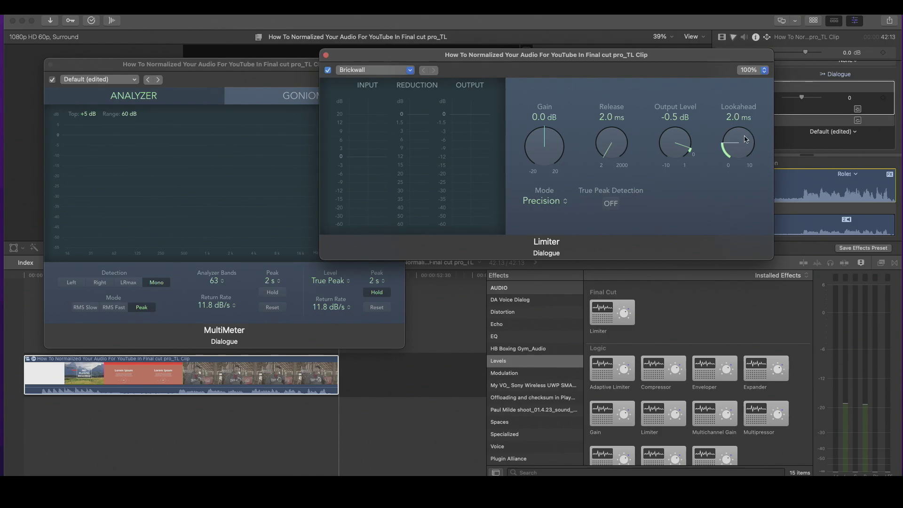
{"action": "left_click_drag", "start_coordinate": [740, 154], "coordinate": [739, 120]}
{"action": "left_click_drag", "start_coordinate": [739, 117], "coordinate": [745, 109]}
{"action": "mouse_move", "coordinate": [669, 142]}
{"action": "left_mouse_down"}
{"action": "mouse_move", "coordinate": [671, 130]}
{"action": "mouse_move", "coordinate": [673, 155]}
{"action": "left_mouse_up"}
{"action": "left_click_drag", "start_coordinate": [610, 153], "coordinate": [625, 73]}
- Raise the Limiter Gain to +6.0 dB
{"action": "scroll", "coordinate": [606, 126], "scroll_direction": "up", "scroll_amount": 10}
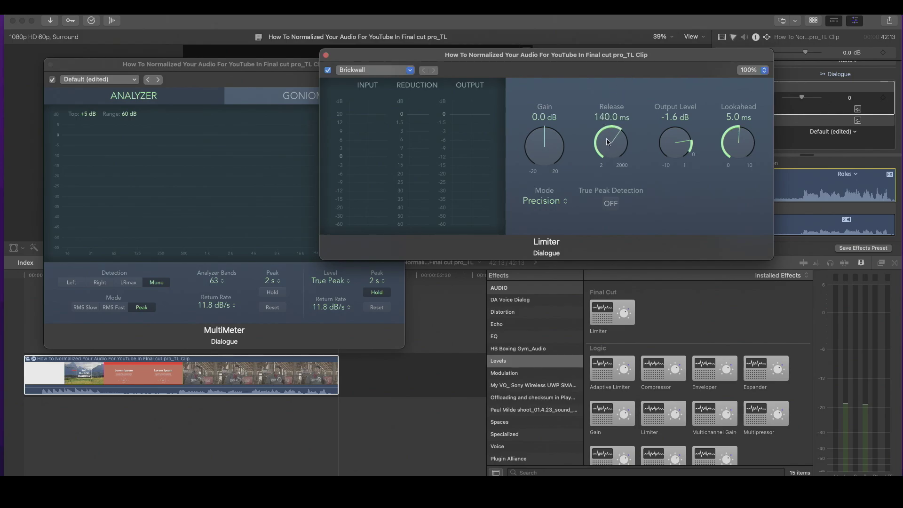
{"action": "scroll", "coordinate": [608, 127], "scroll_direction": "down", "scroll_amount": 4}
{"action": "left_click", "coordinate": [207, 64]}
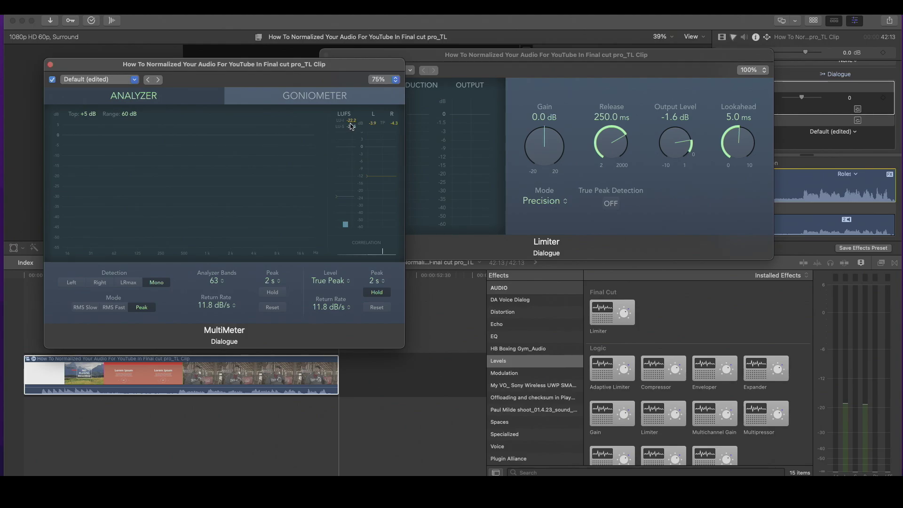
{"action": "left_click", "coordinate": [544, 56]}
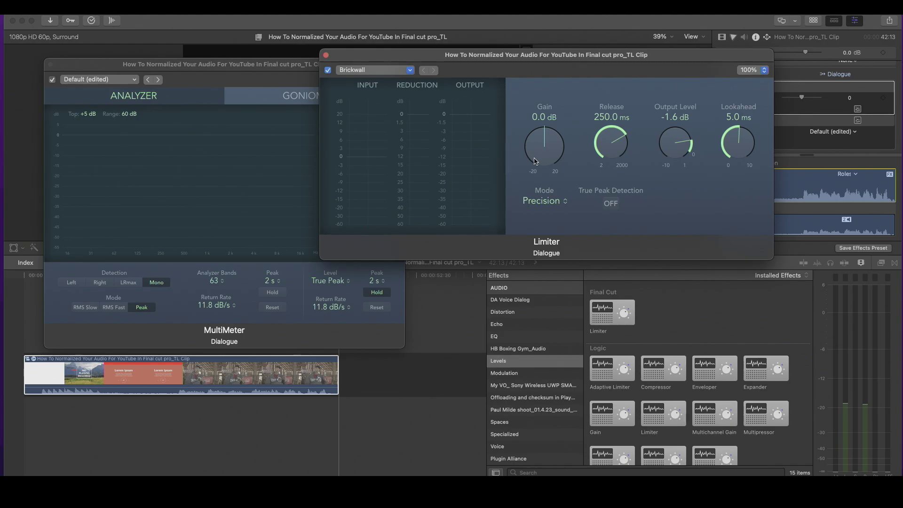
{"action": "left_click_drag", "start_coordinate": [534, 158], "coordinate": [534, 126]}
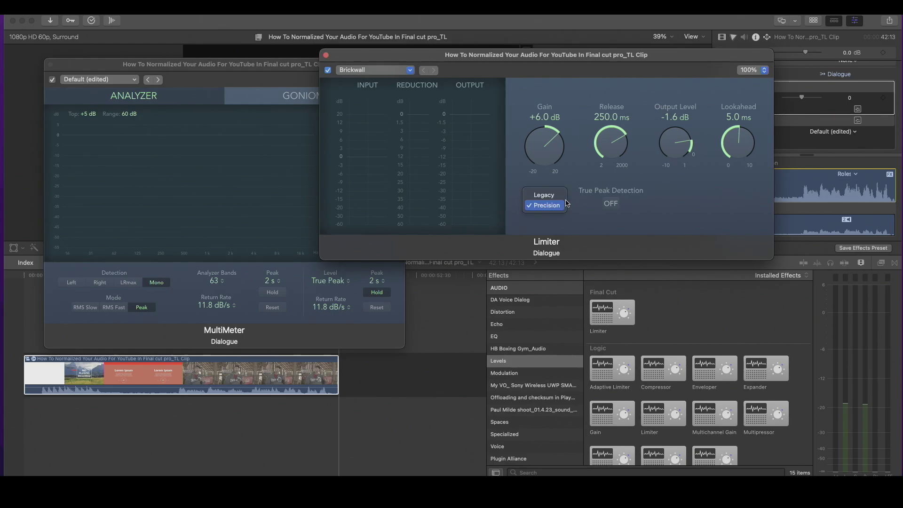
- Switch the Limiter to Legacy mode and replay the clip from the start through the meters
{"action": "left_click", "coordinate": [564, 202]}
{"action": "left_click", "coordinate": [550, 194]}
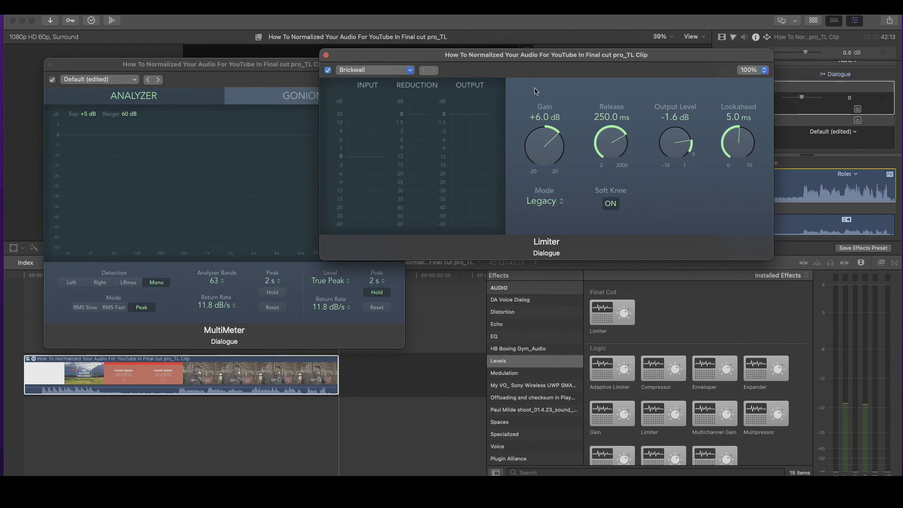
{"action": "left_click", "coordinate": [398, 369]}
{"action": "left_click", "coordinate": [349, 366]}
{"action": "left_click", "coordinate": [364, 374]}
{"action": "left_click", "coordinate": [446, 315]}
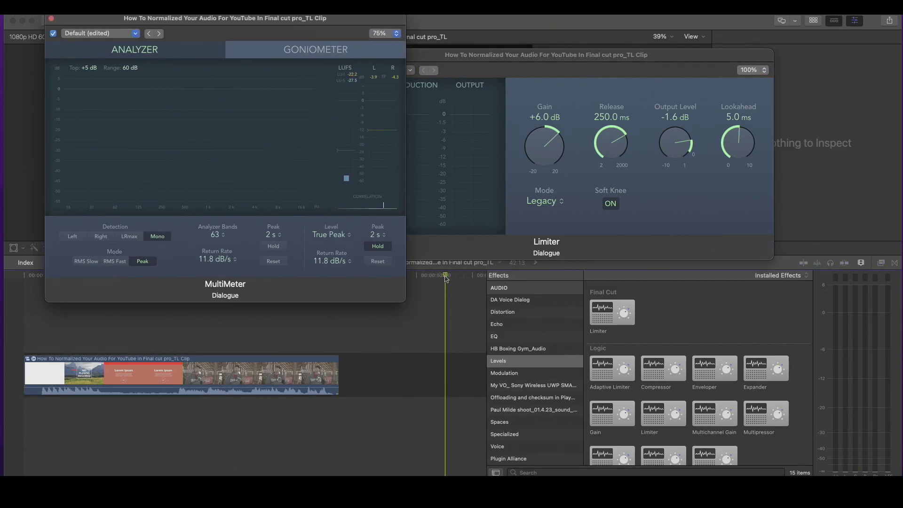
{"action": "left_click", "coordinate": [440, 282]}
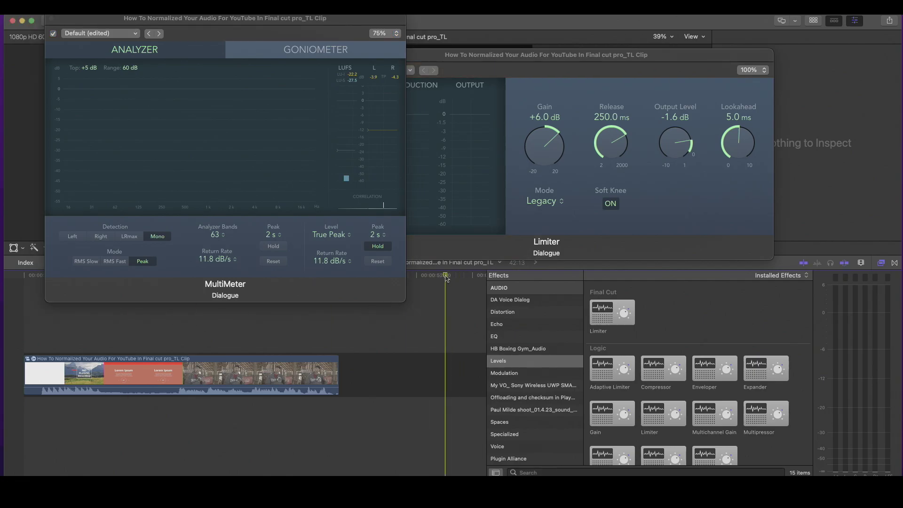
{"action": "key", "text": "Up"}
{"action": "key", "text": "Up"}
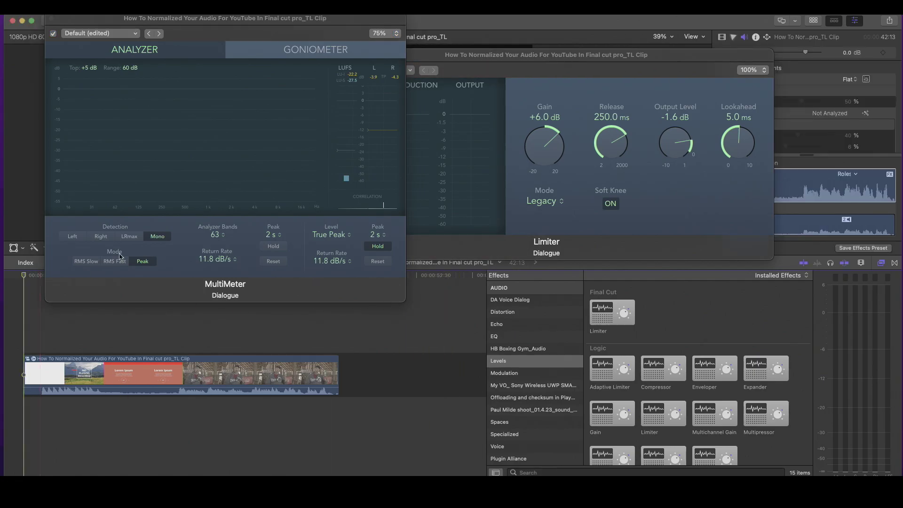
{"action": "key", "text": "space"}
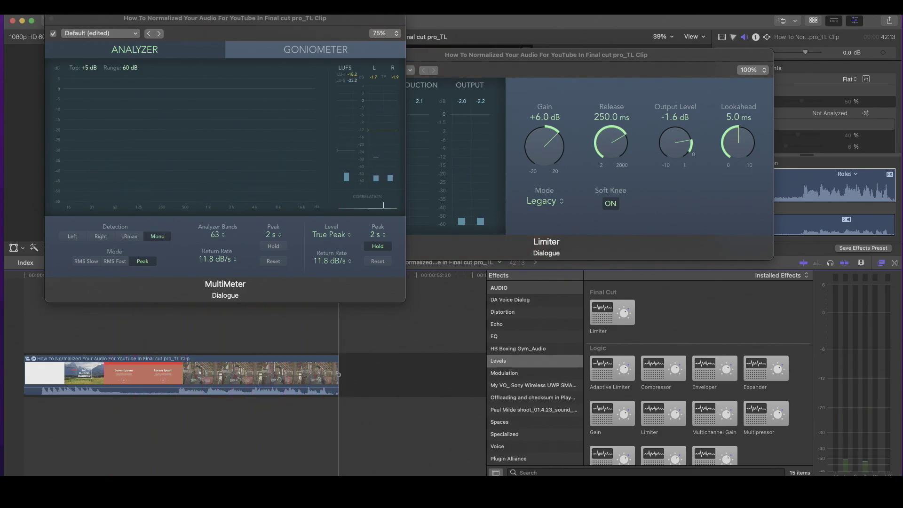
- Place the MultiMeter window on the left with the Limiter window beside it on the right
{"action": "left_click_drag", "start_coordinate": [388, 123], "coordinate": [402, 141]}
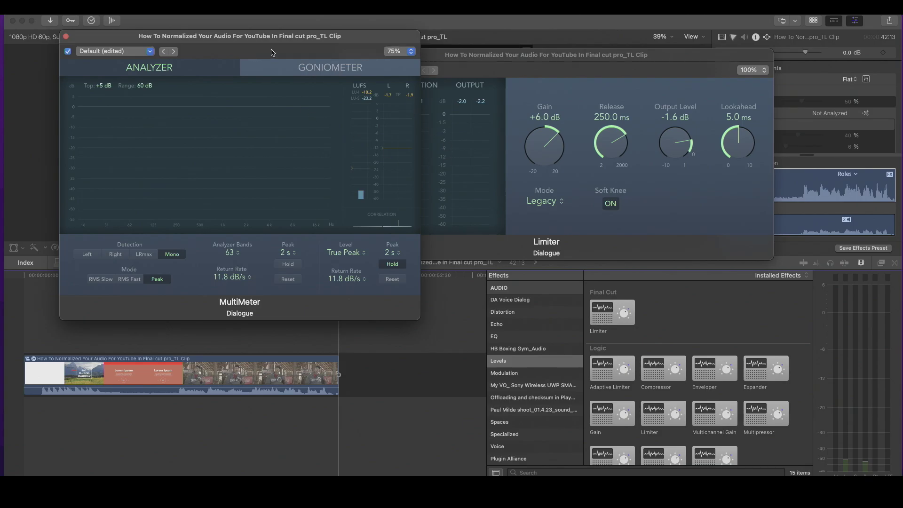
{"action": "left_click_drag", "start_coordinate": [360, 45], "coordinate": [336, 43]}
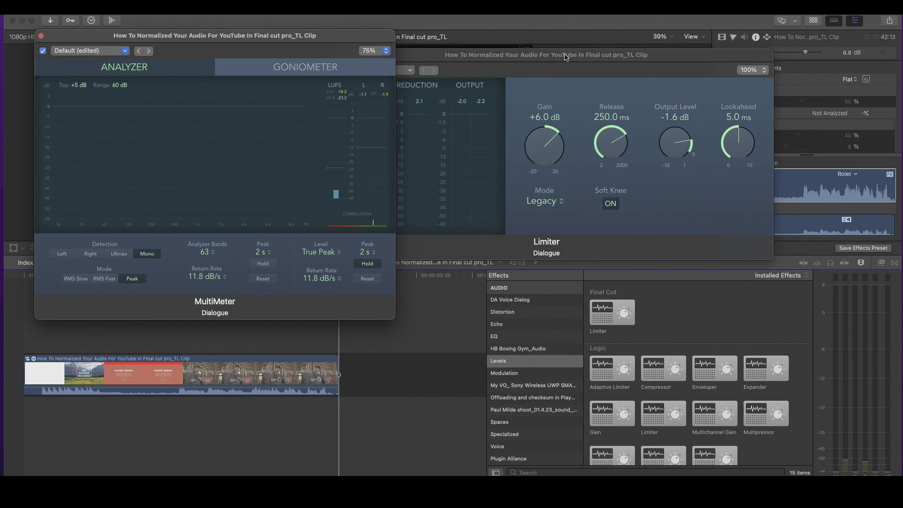
{"action": "left_click_drag", "start_coordinate": [566, 57], "coordinate": [617, 50]}
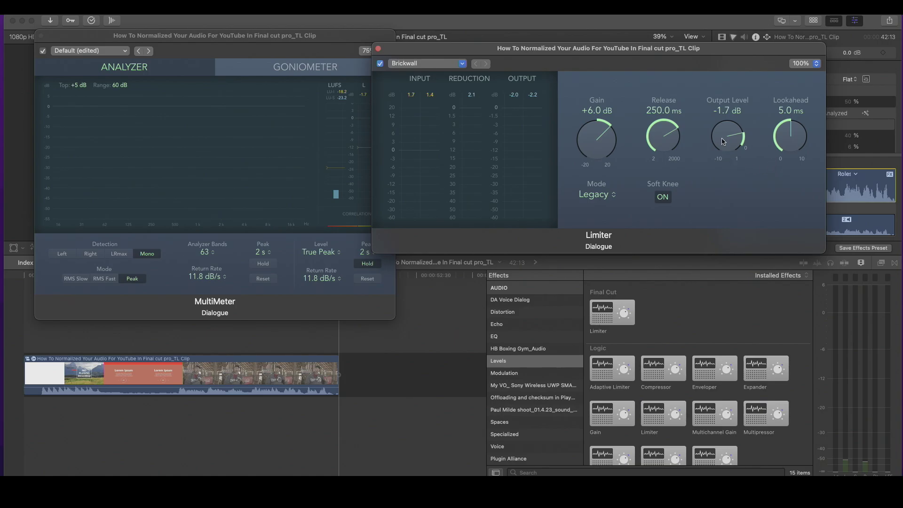
- Set the Limiter Output Level to -2.0 dB and Gain to +9.5 dB
{"action": "left_click_drag", "start_coordinate": [723, 142], "coordinate": [723, 145]}
{"action": "left_click_drag", "start_coordinate": [589, 146], "coordinate": [589, 133]}
{"action": "left_click", "coordinate": [408, 277]}
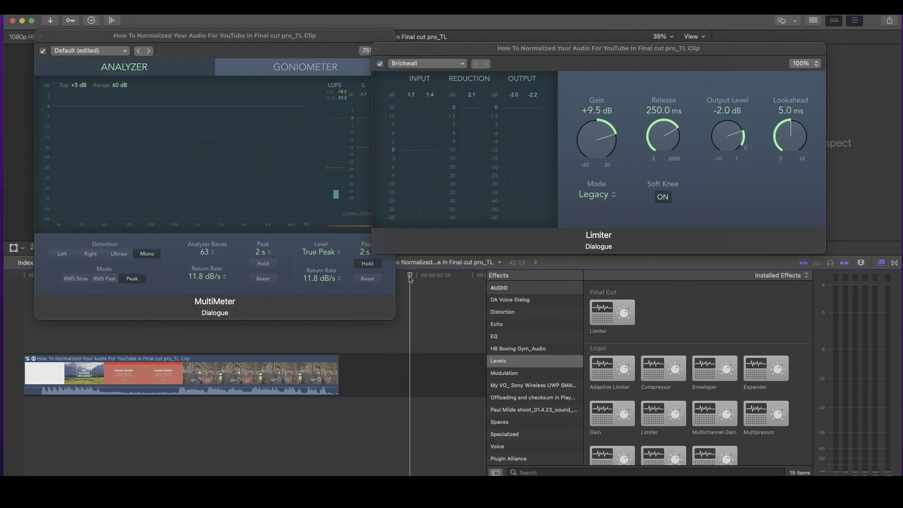
- Play from the start to check loudness near -16 LUFS, adjusting both window positions
{"action": "key", "text": "Home"}
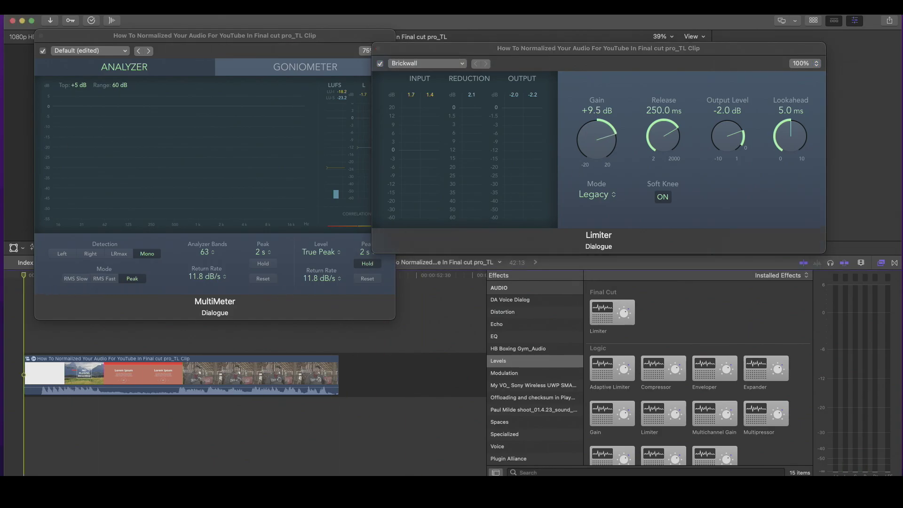
{"action": "key", "text": "space"}
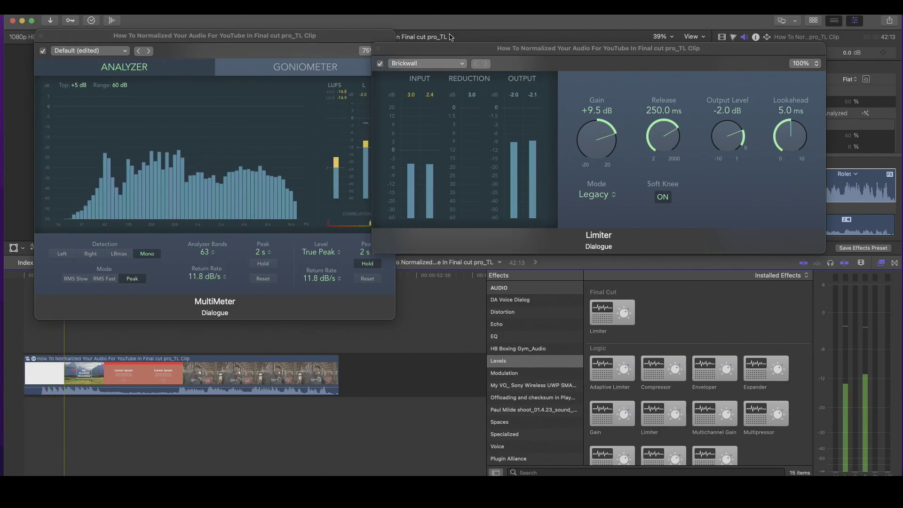
{"action": "left_click_drag", "start_coordinate": [446, 50], "coordinate": [482, 37]}
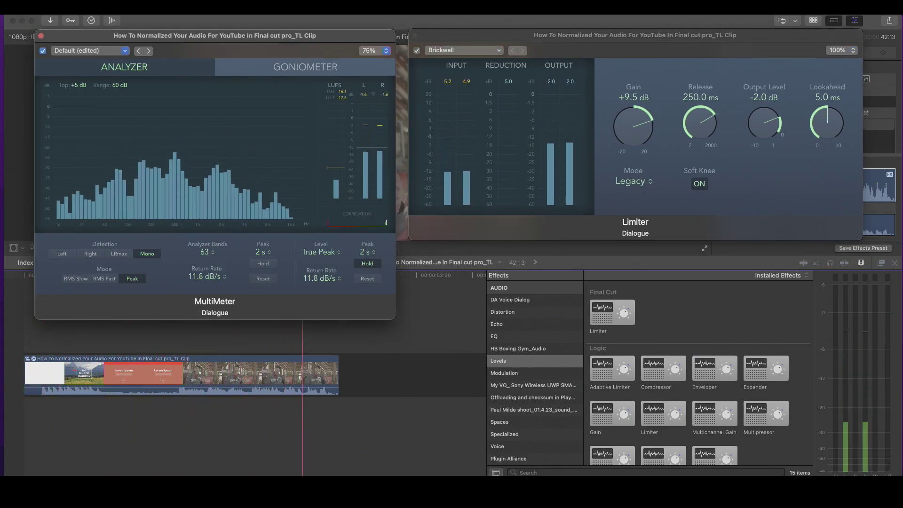
{"action": "left_click_drag", "start_coordinate": [351, 40], "coordinate": [359, 41]}
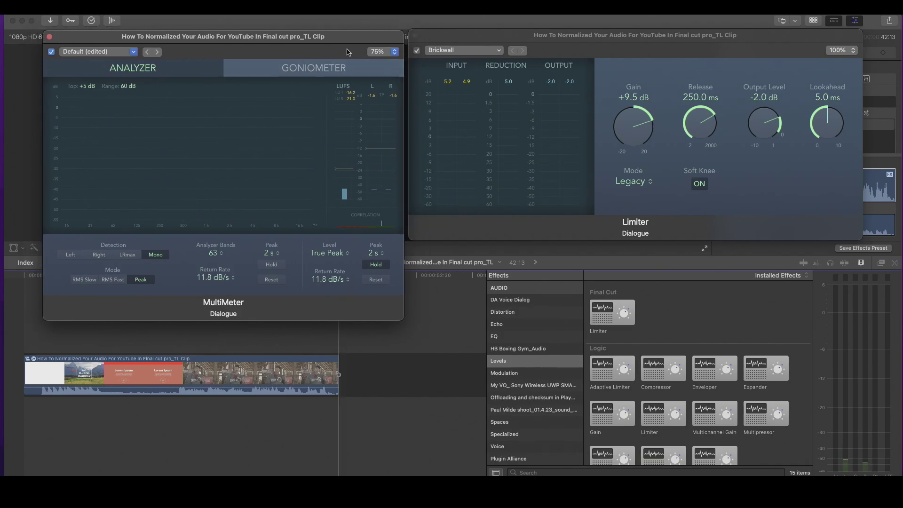